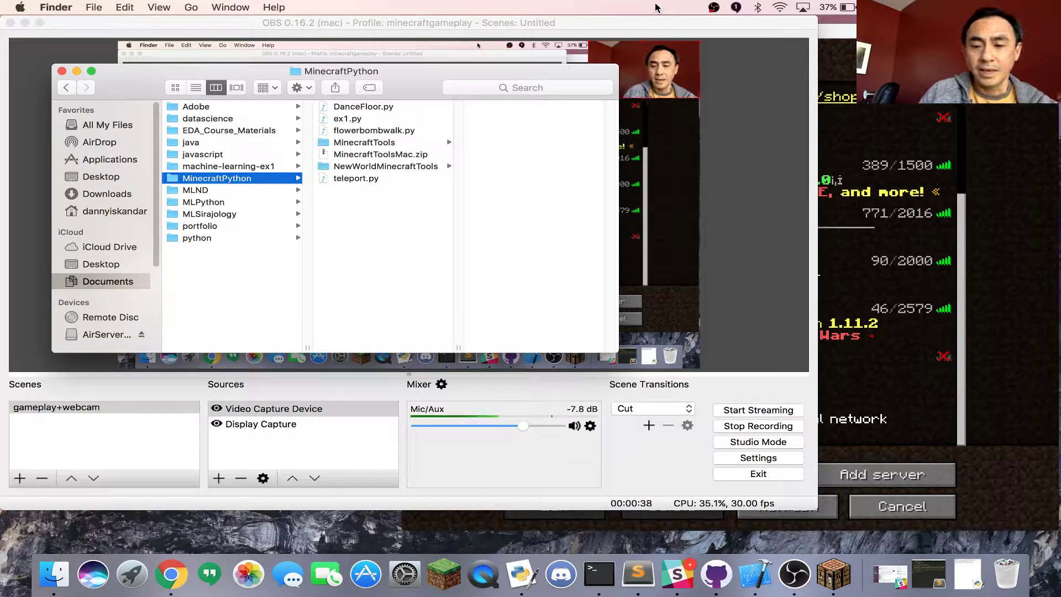
Step: Switch to Chrome and review the download links on the Learn to Program with Minecraft page at nostarch.com
click(175, 573)
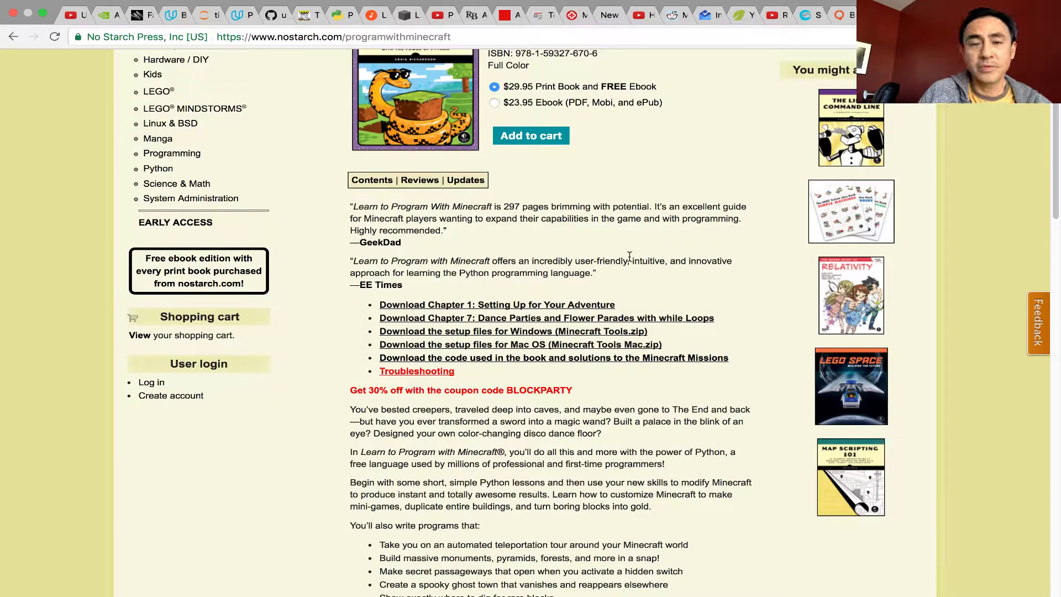
scroll(630, 260, up, 5)
scroll(630, 259, down, 3)
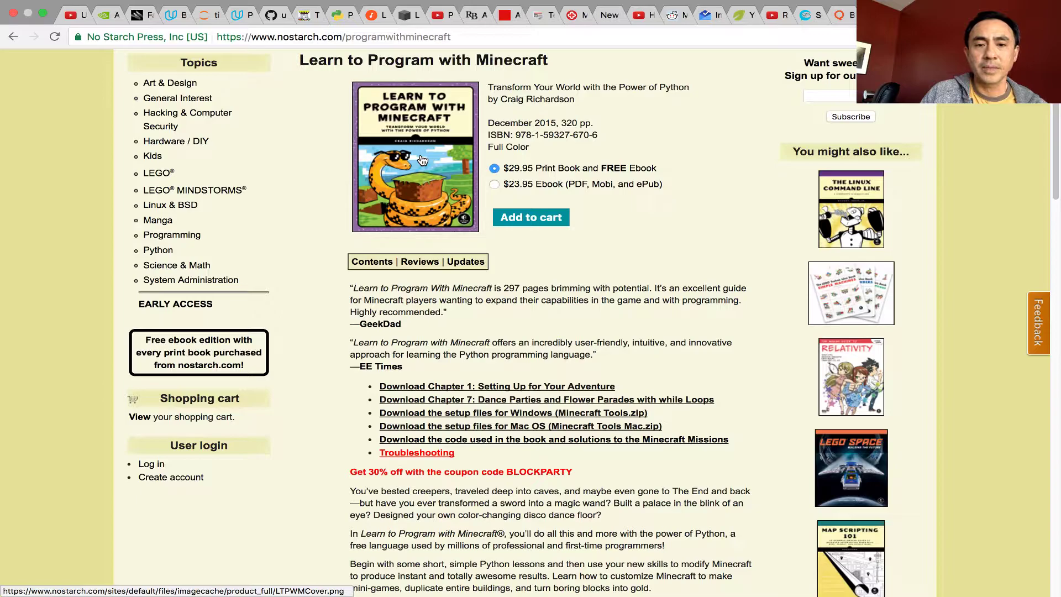
scroll(423, 161, down, 1)
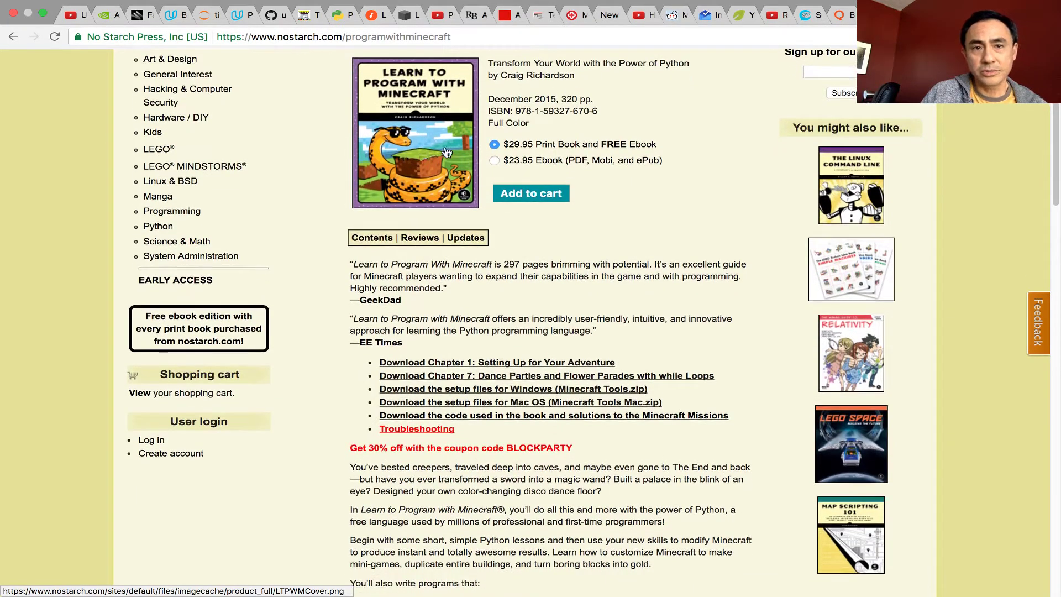
scroll(630, 157, down, 3)
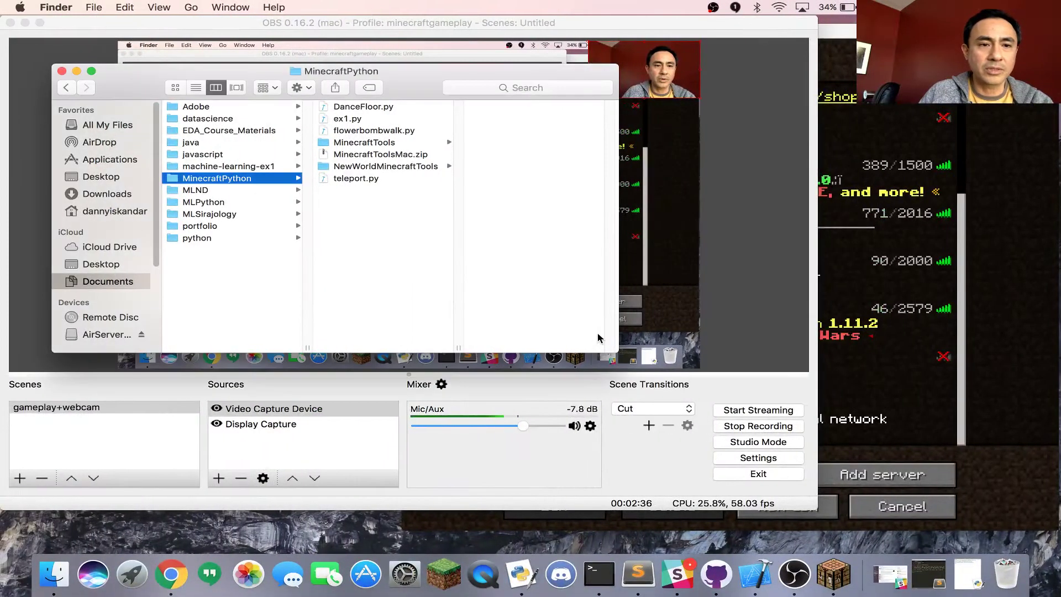
Step: In Finder, inspect MinecraftToolsMac.zip in the MinecraftPython folder and preview Install_API.command inside the extracted MinecraftTools folder
right_click(256, 179)
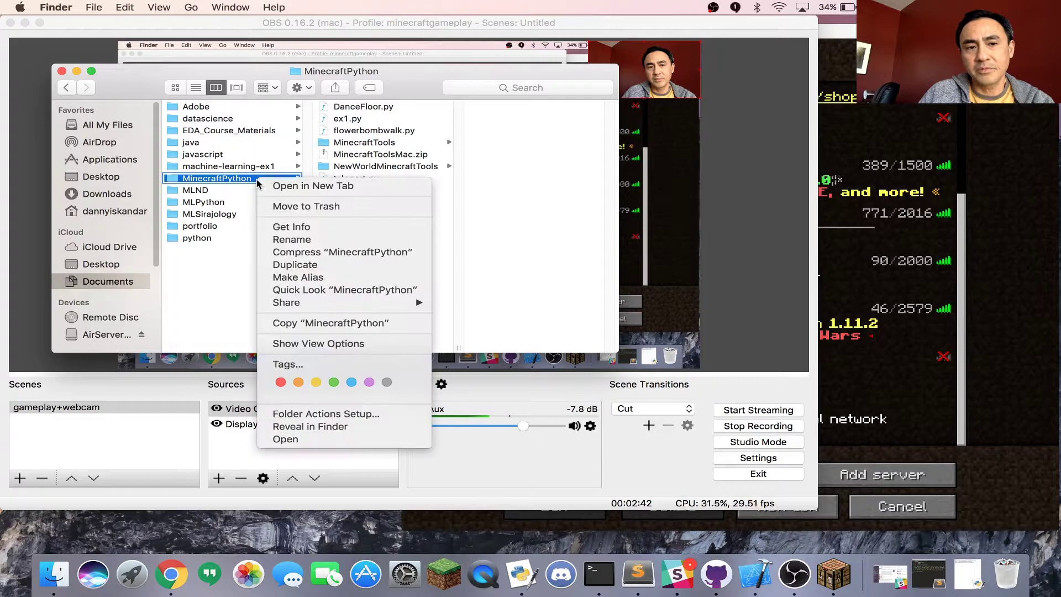
click(225, 182)
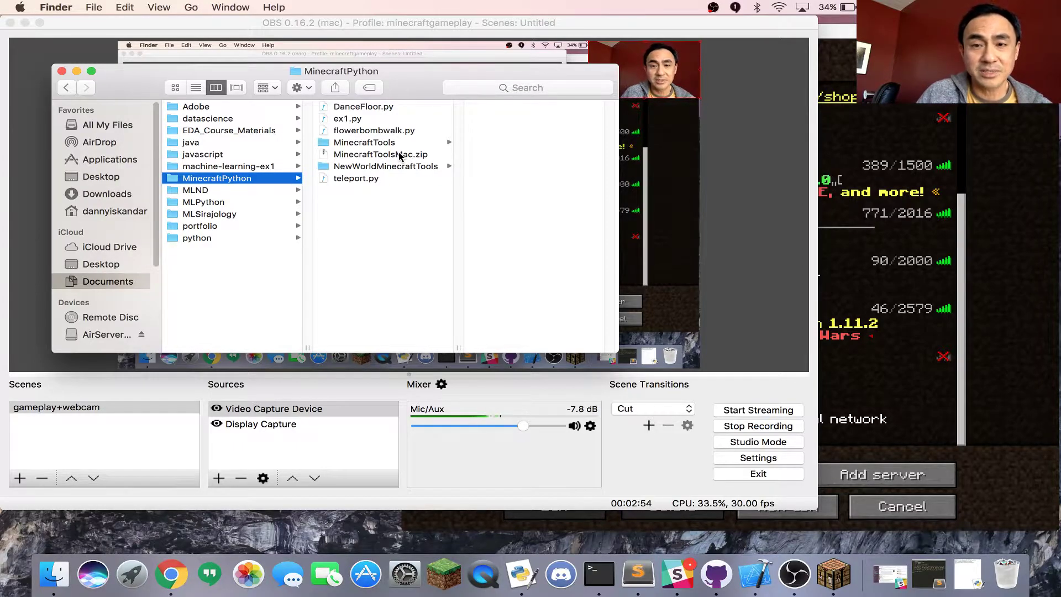
click(386, 156)
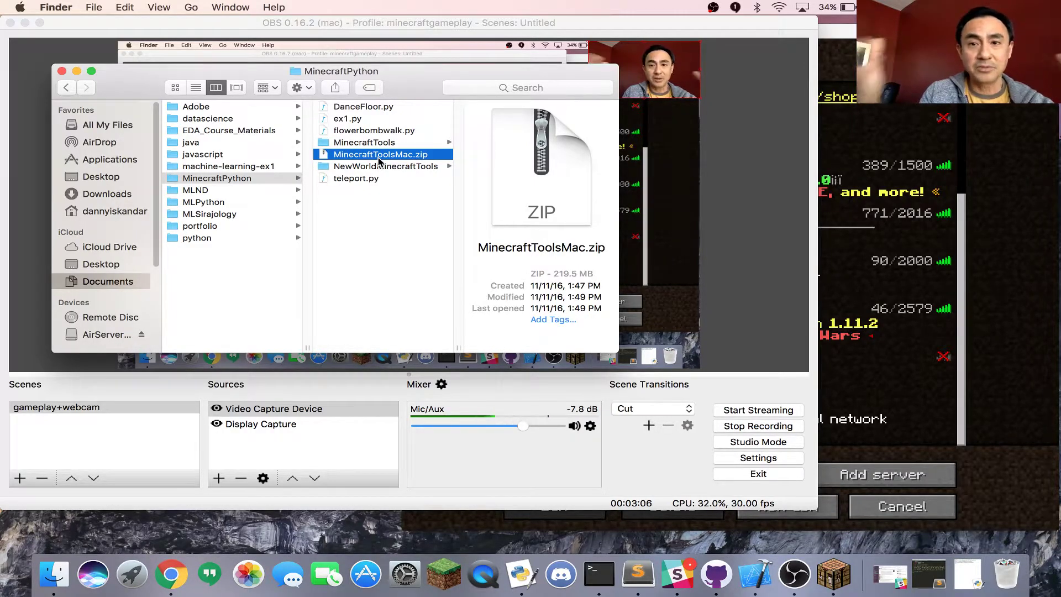
click(395, 144)
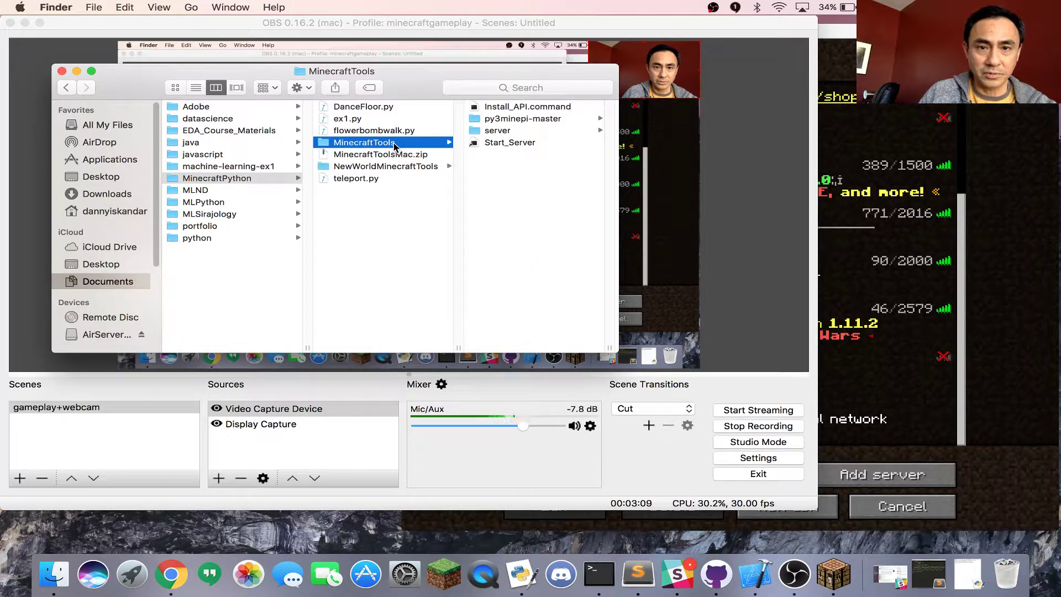
click(501, 110)
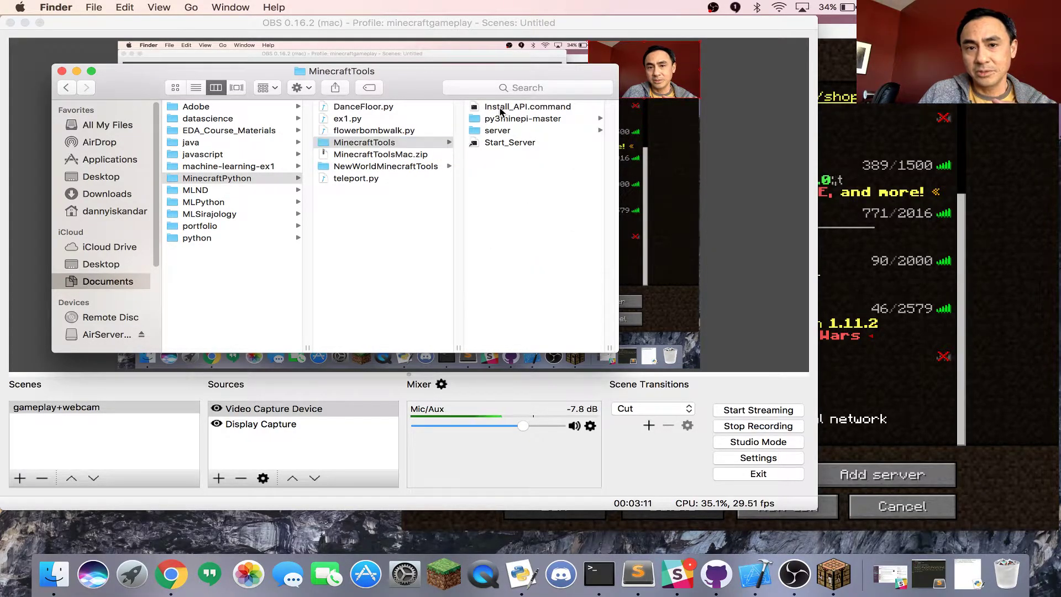
click(500, 111)
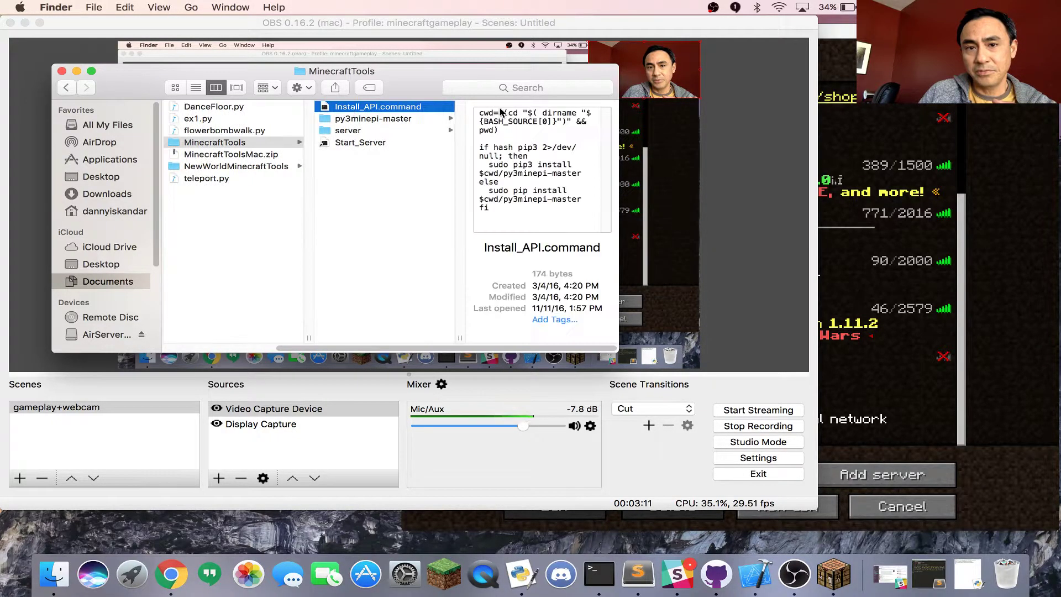
Step: Try to launch the Minecraft server with Start_Server from the MinecraftTools folder and bring Minecraft to the front
click(358, 144)
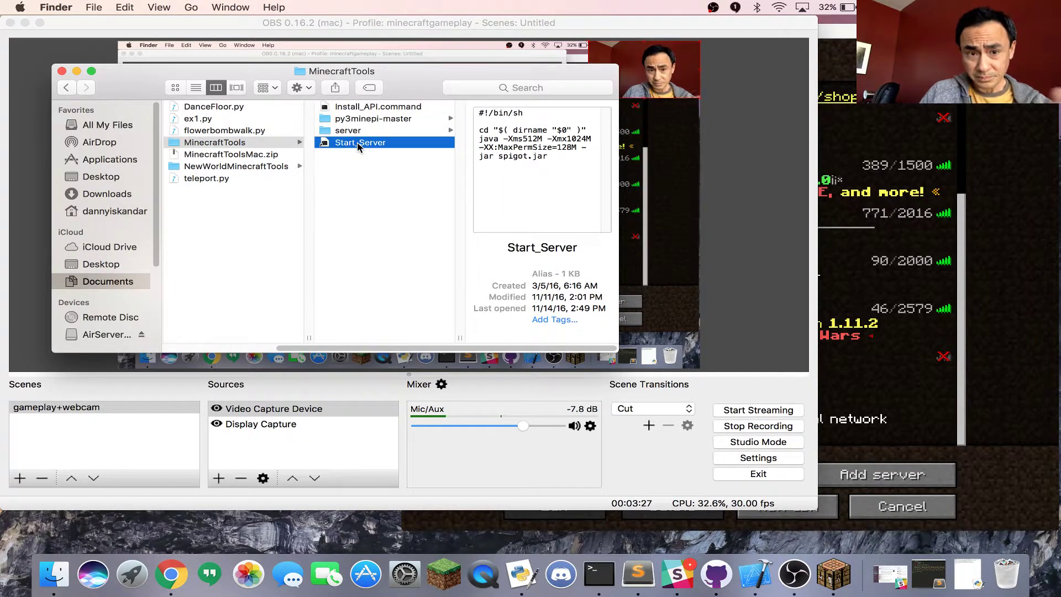
double_click(358, 144)
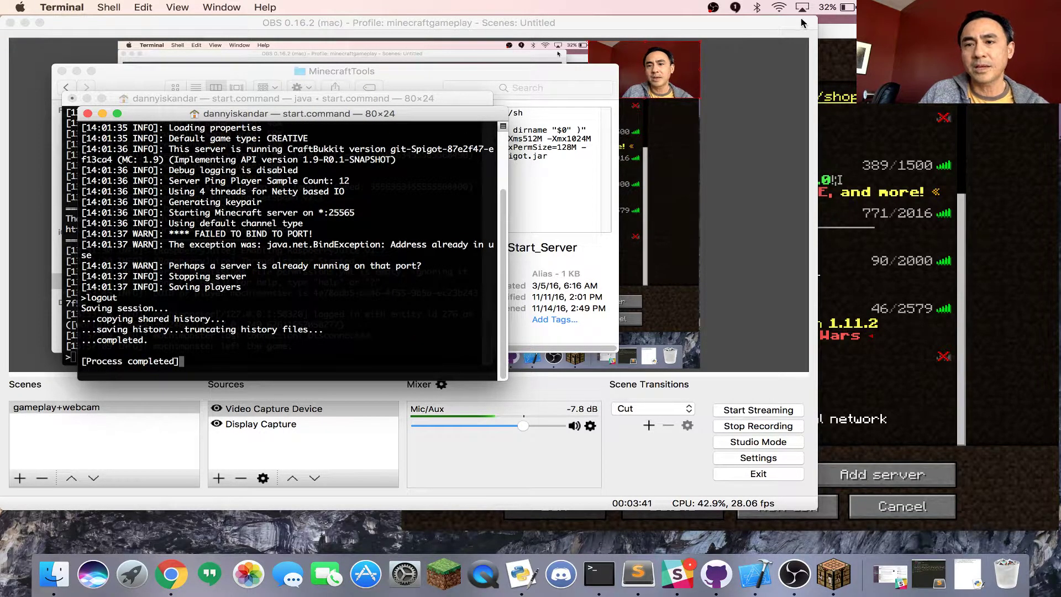
key(super+Tab)
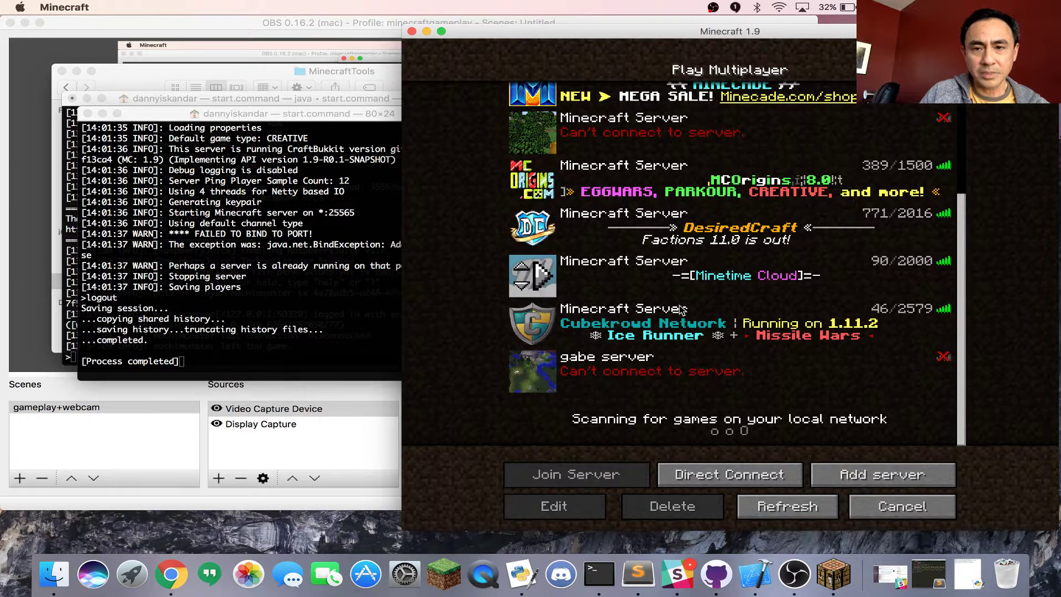
Step: Switch to Chrome and view the Python 3.6.0 download option on the python.org downloads page
click(171, 575)
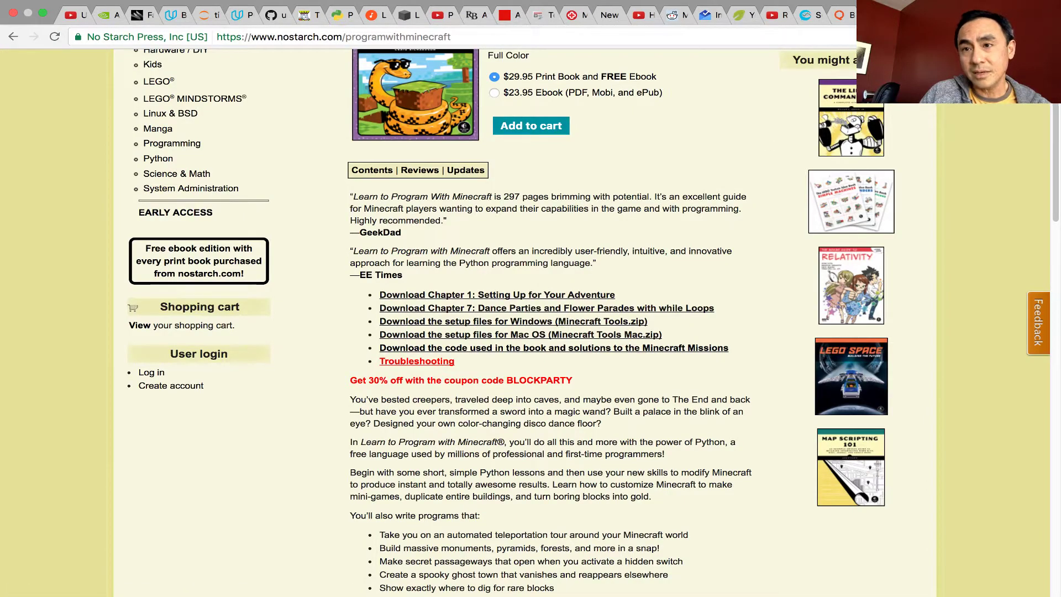
key(ctrl+Tab)
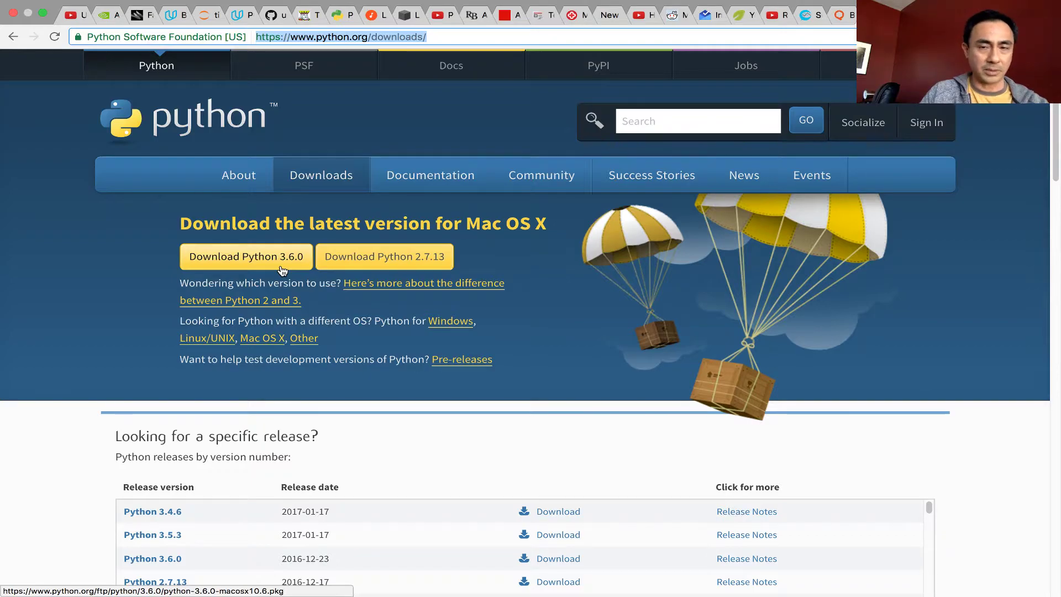
key(ctrl+Left)
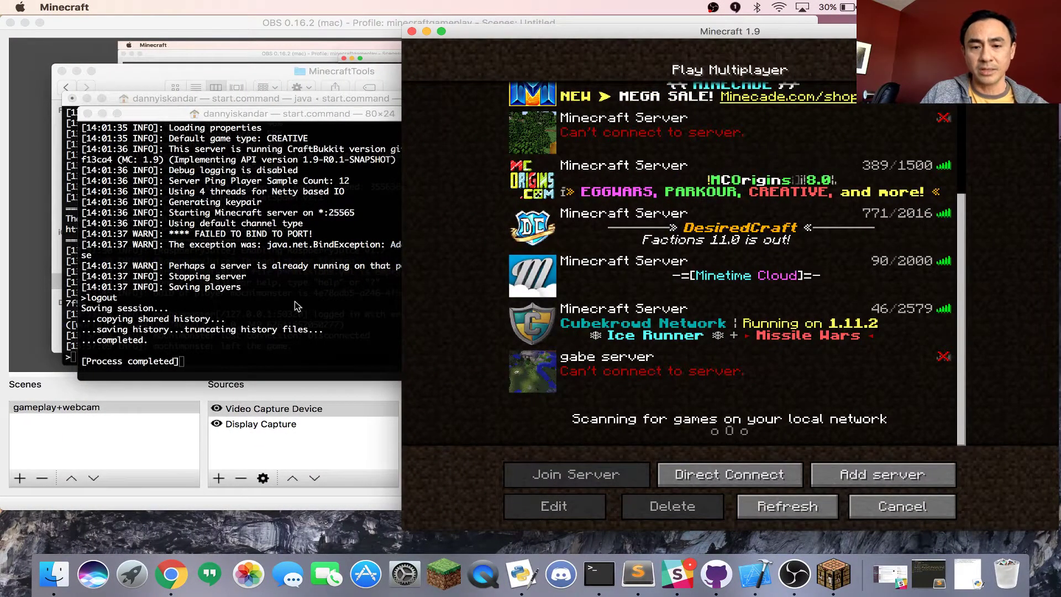
Step: Quit and relaunch IDLE to get a fresh Python 3.5.2 shell, and minimise its narrowed window
click(522, 577)
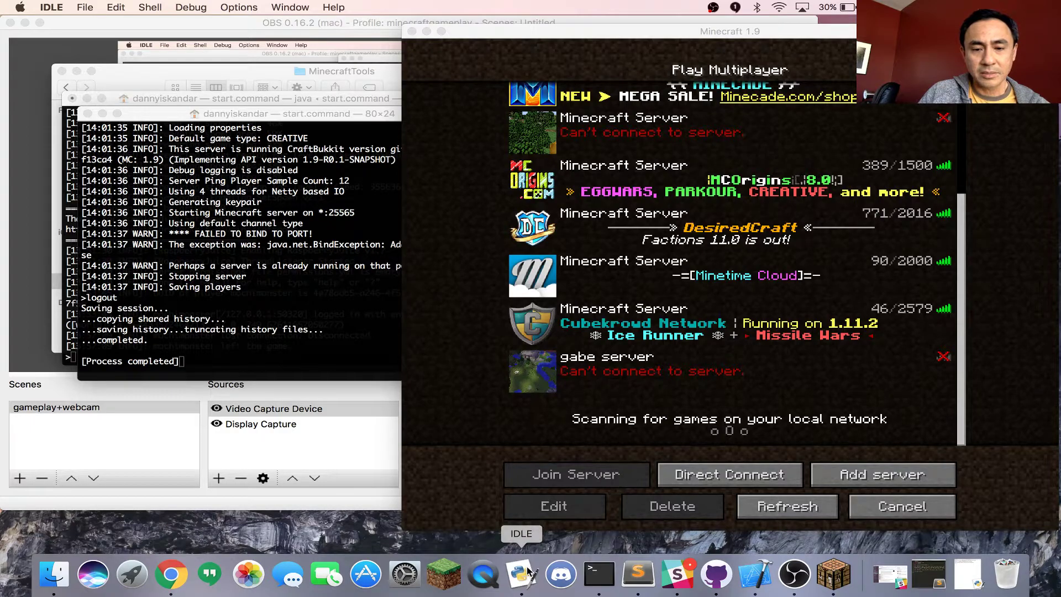
right_click(528, 567)
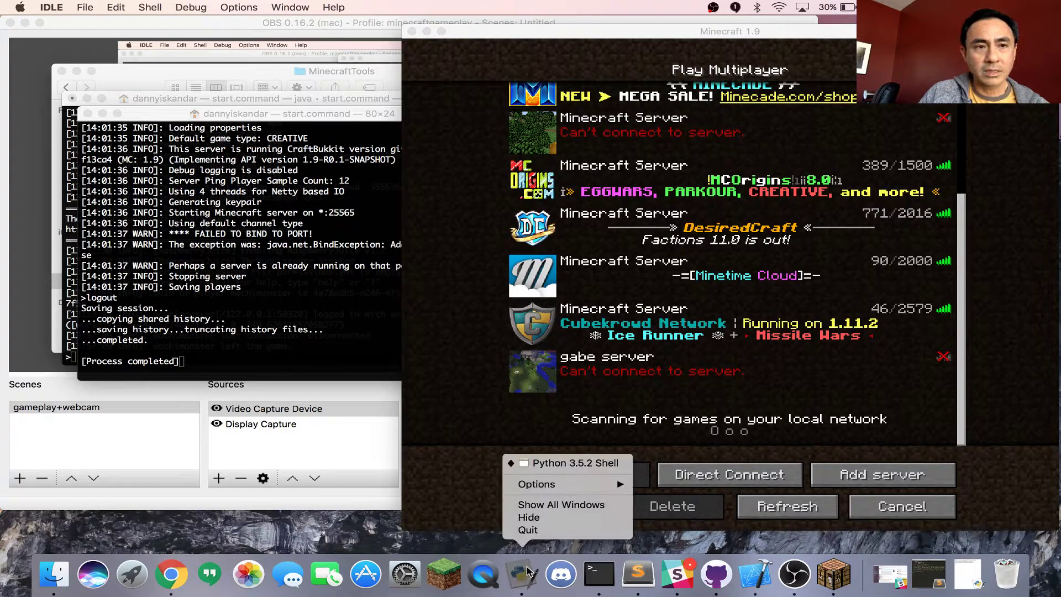
click(554, 533)
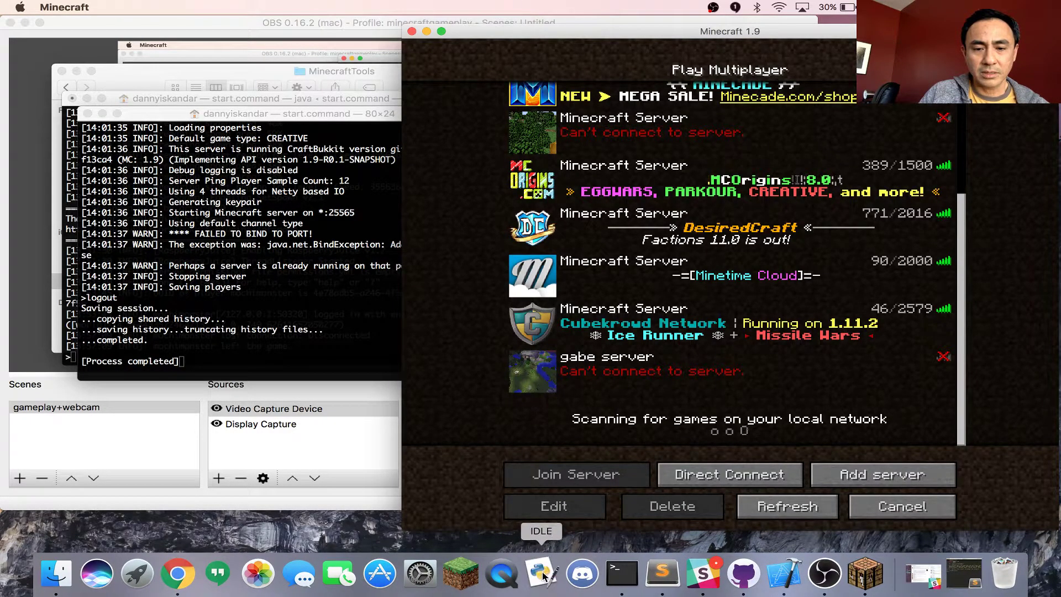
click(542, 573)
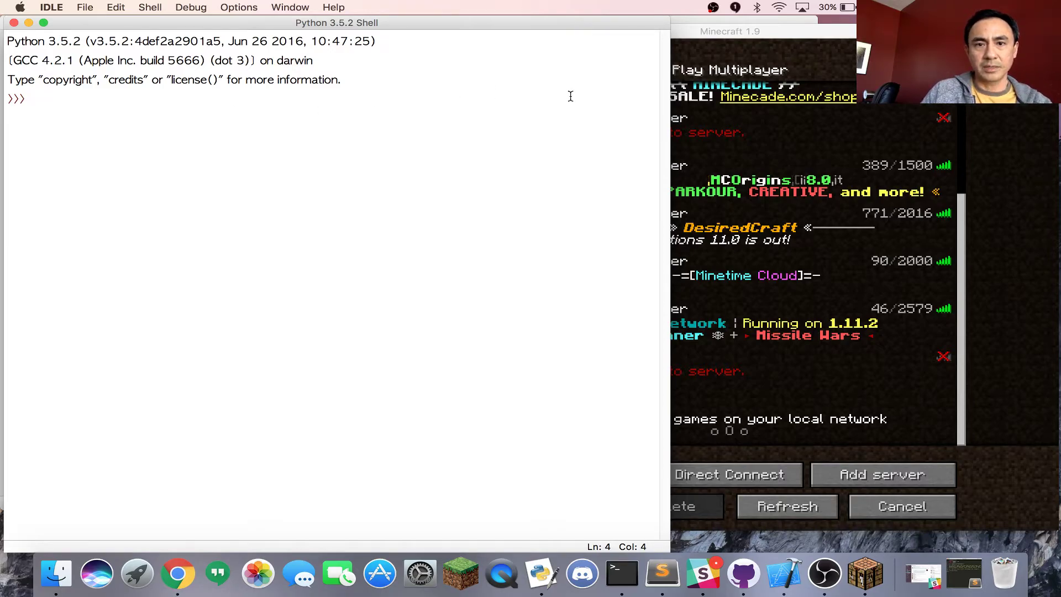
drag(667, 112, 474, 158)
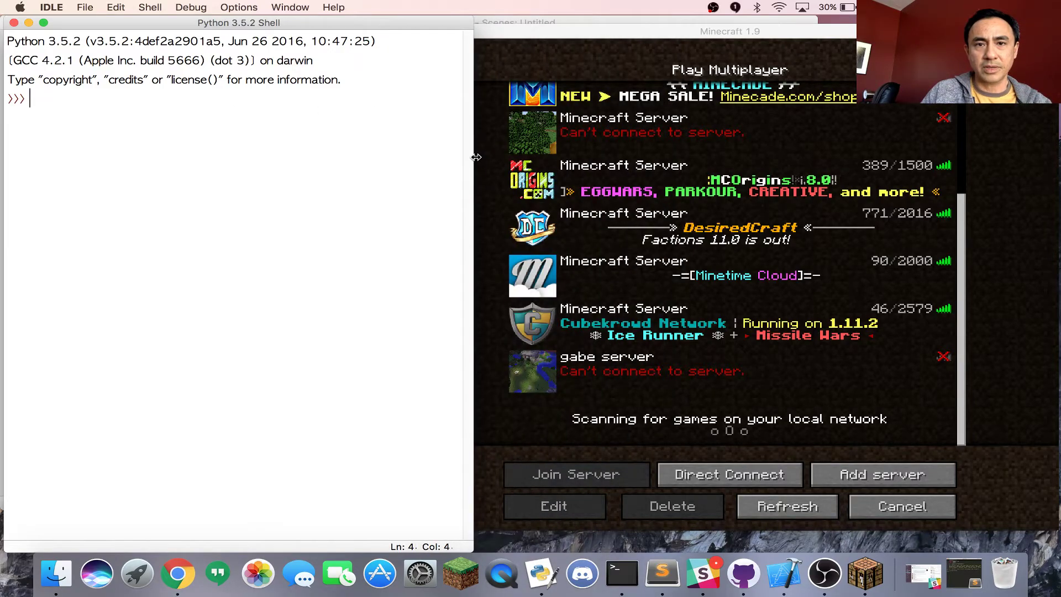
click(29, 23)
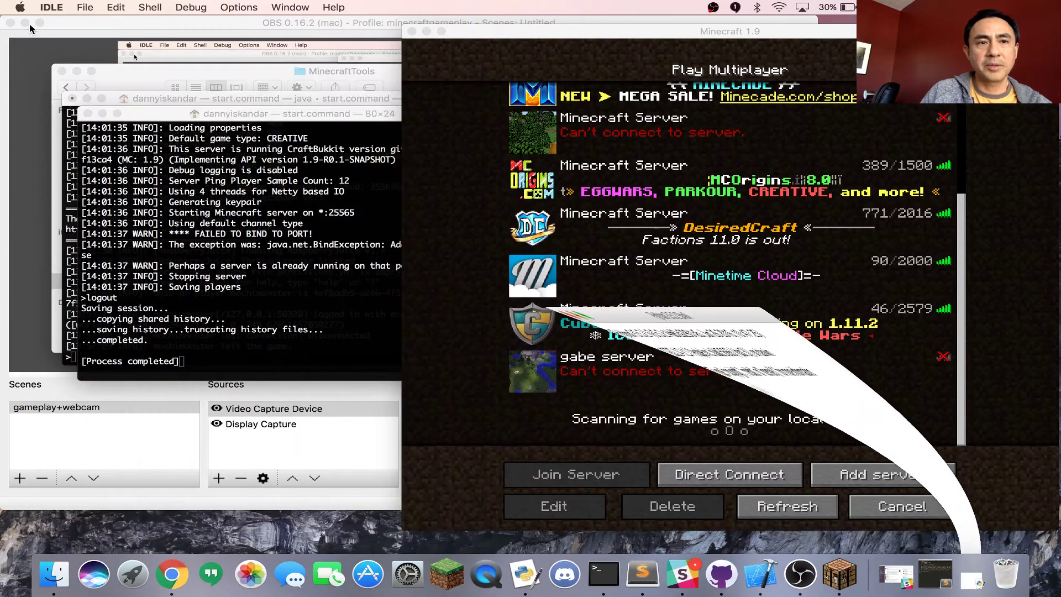
Step: Close the Terminal window of the ended server process and move the running server's window clear of the Minecraft window
click(168, 113)
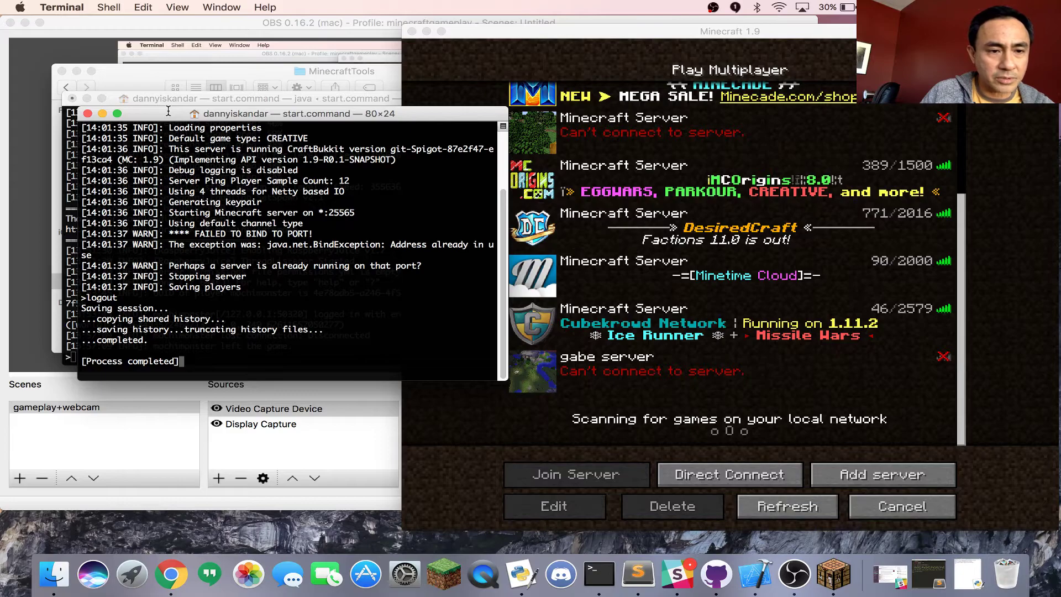
drag(169, 113, 133, 120)
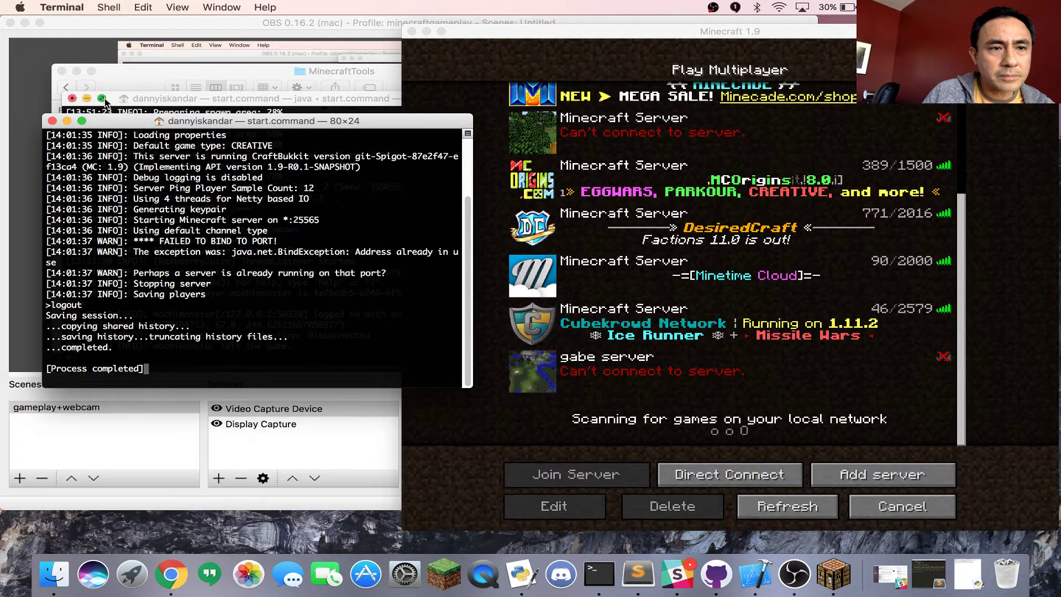
click(52, 121)
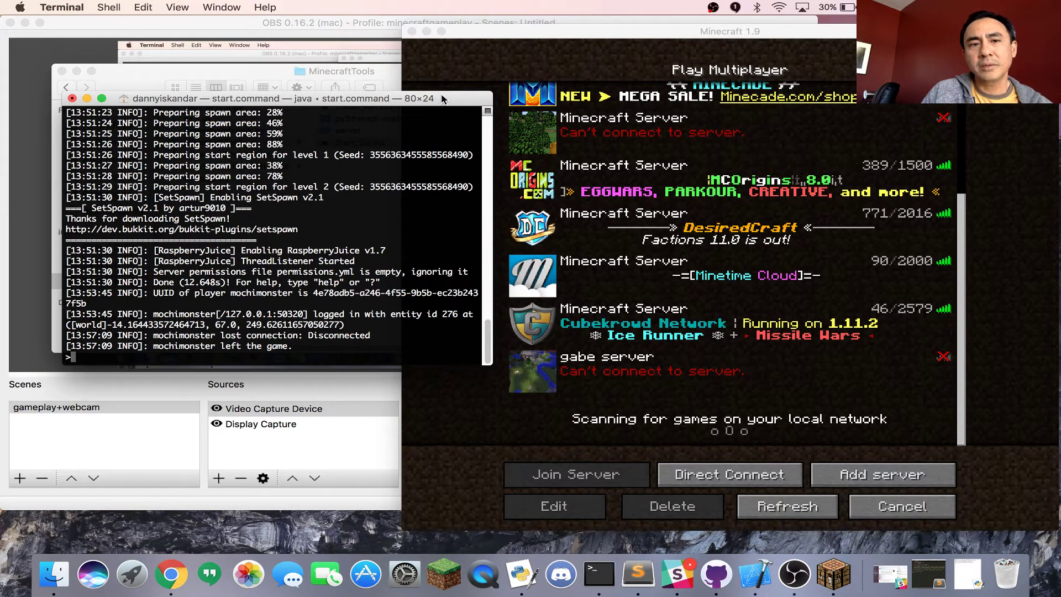
drag(455, 100, 402, 94)
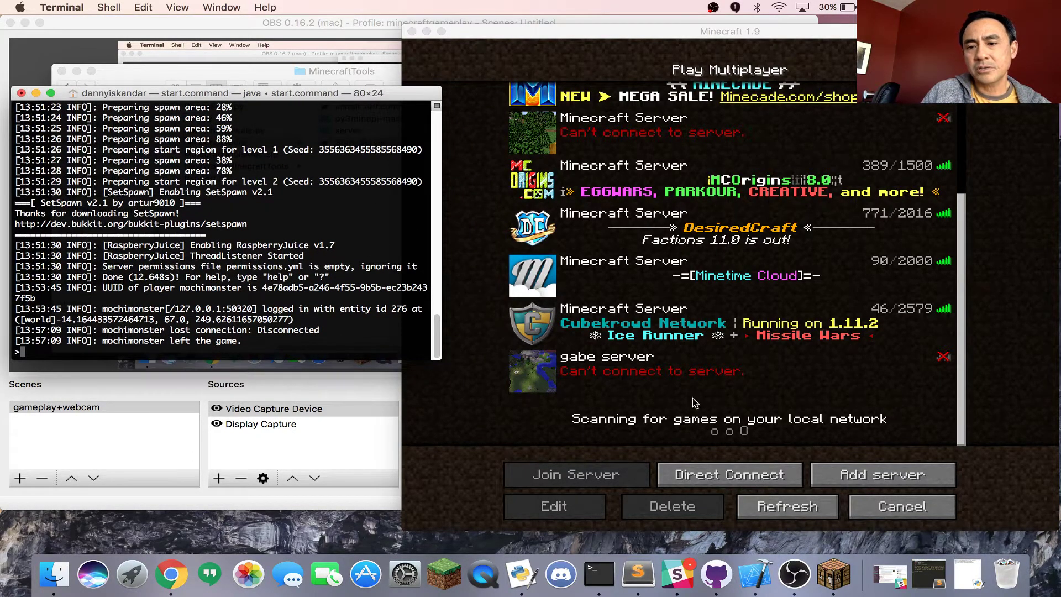
Step: Start adding a multiplayer server in Minecraft and set its server name to MinecraftPython
click(903, 478)
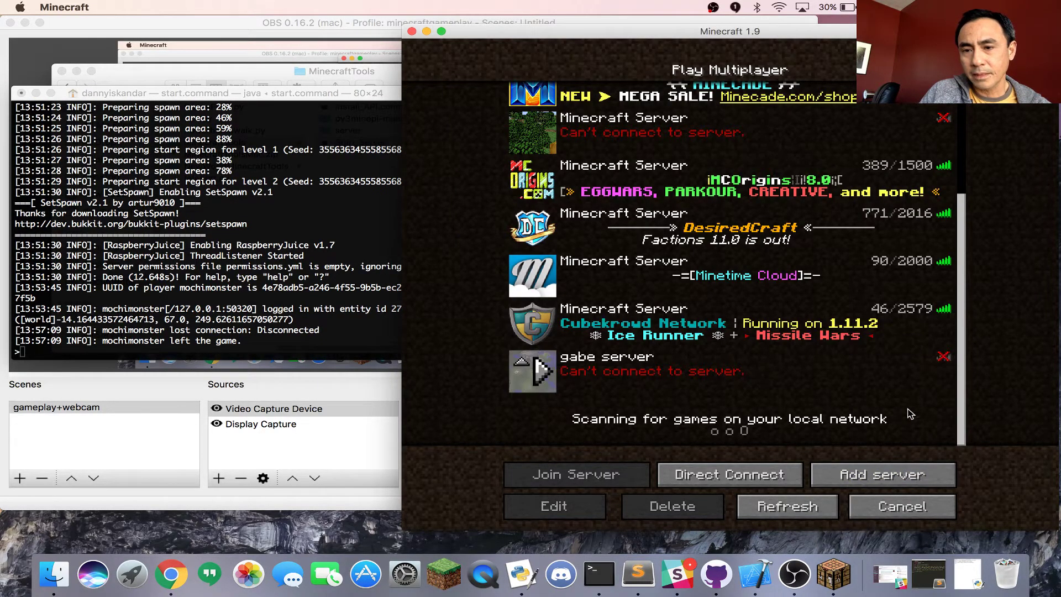
click(890, 478)
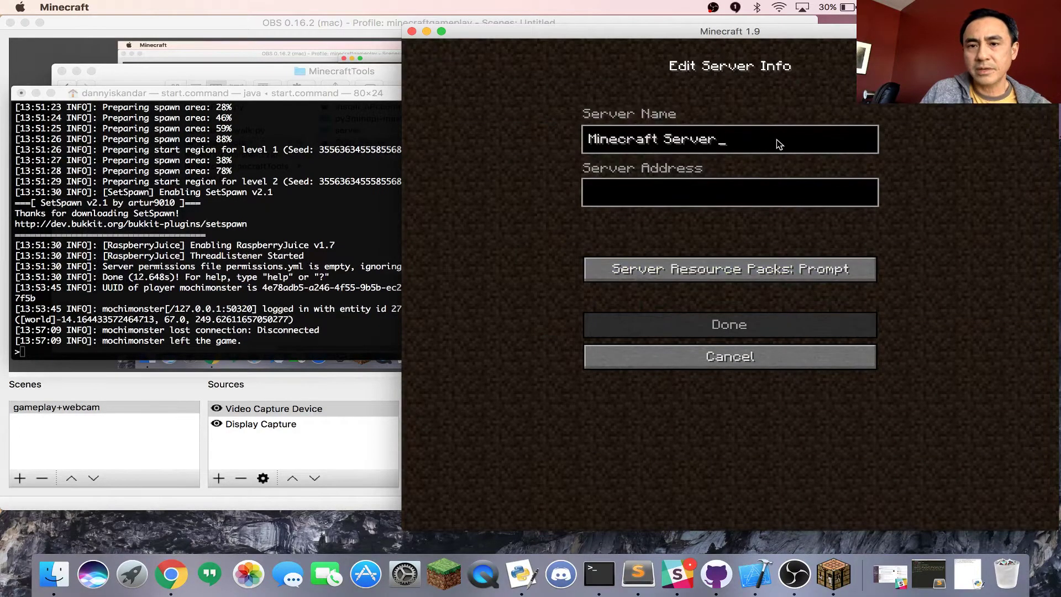
key(BackSpace)
key(BackSpace)
key(BackSpace)
key(BackSpace)
key(BackSpace)
key(BackSpace)
key(BackSpace)
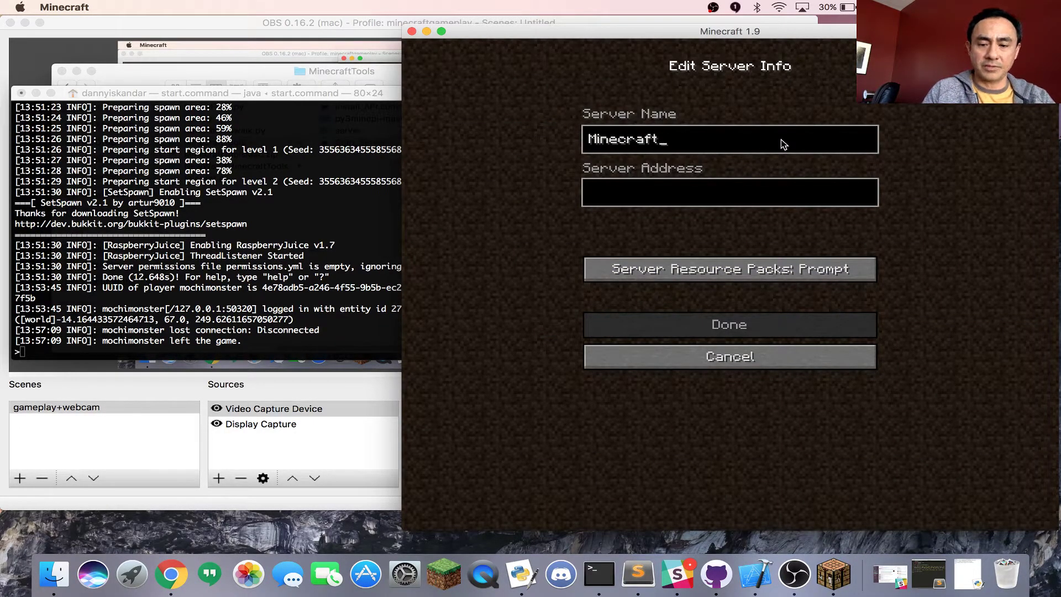
text(Pyht)
key(BackSpace)
key(BackSpace)
key(BackSpace)
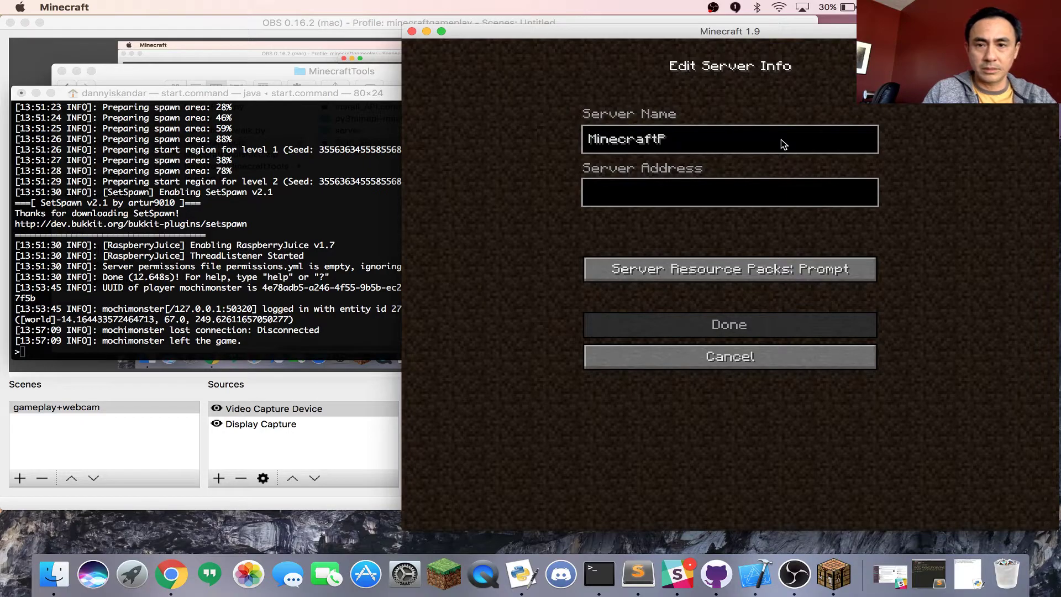
text(ython)
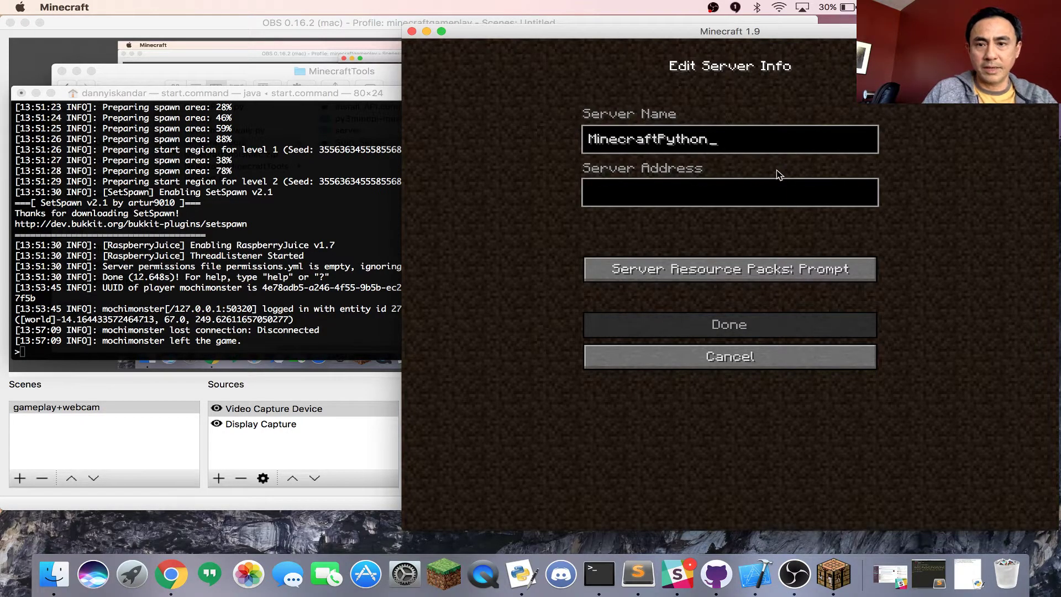
Step: Set the new server's address to localhost and save the server entry
click(765, 197)
text(loc)
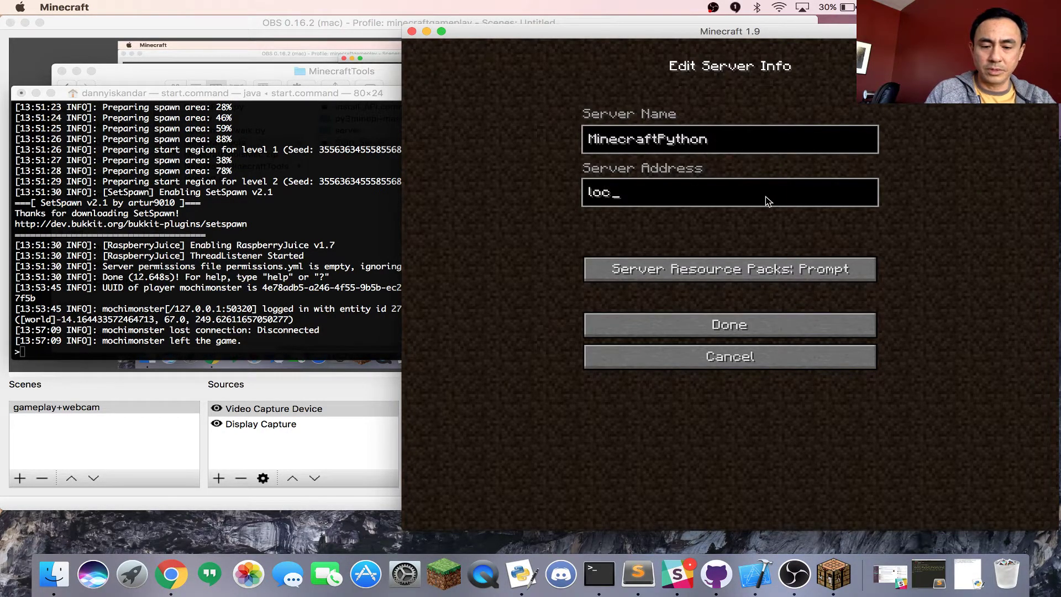
text(alhost)
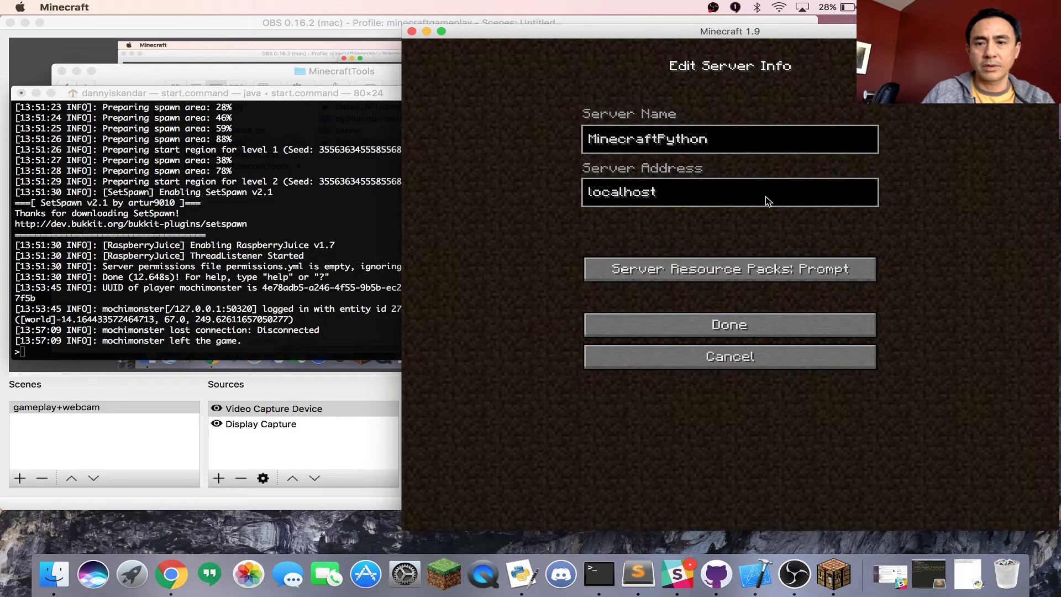
click(766, 323)
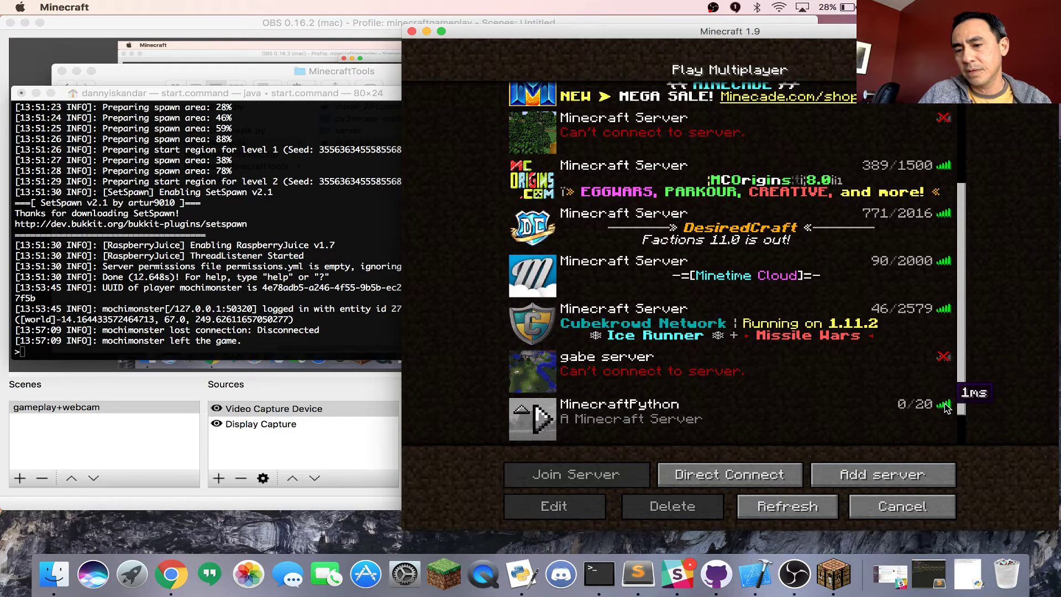
Step: Join the MinecraftPython server, briefly pausing with the game menu before returning to the game
click(829, 425)
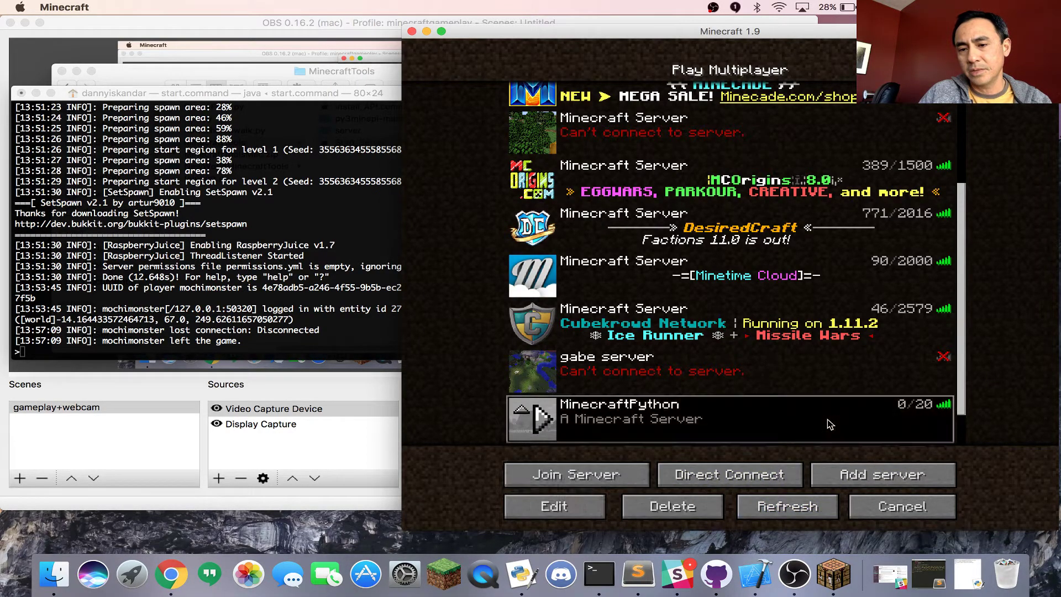
click(591, 476)
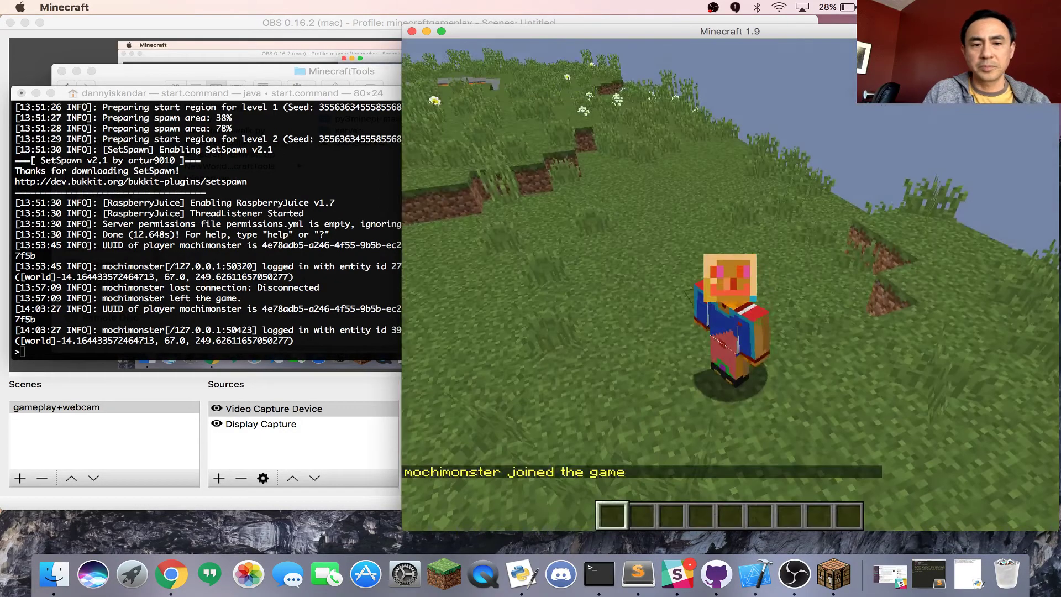
mouse_move(732, 276)
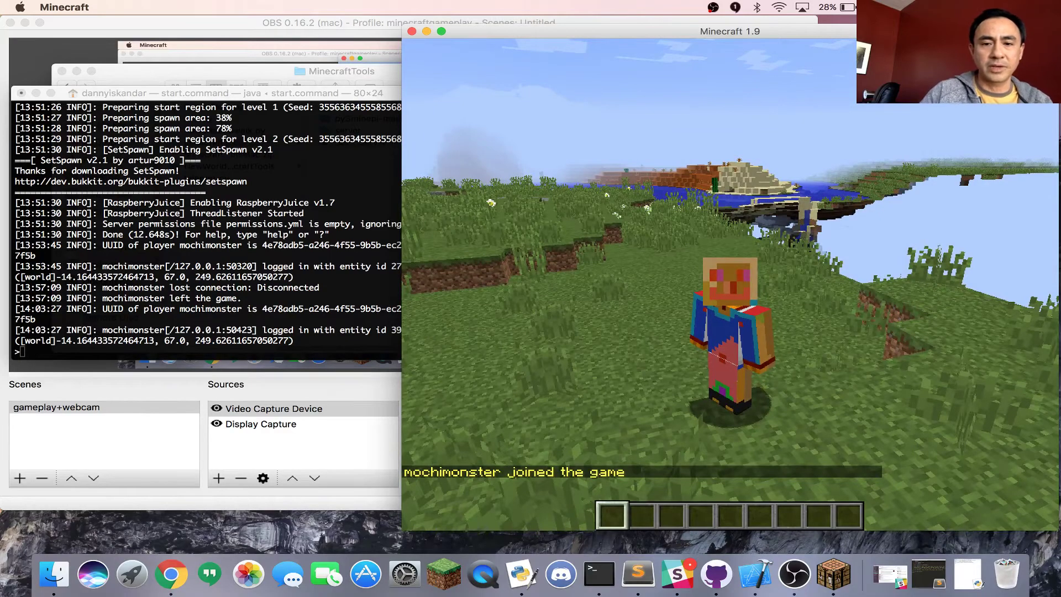
key(Escape)
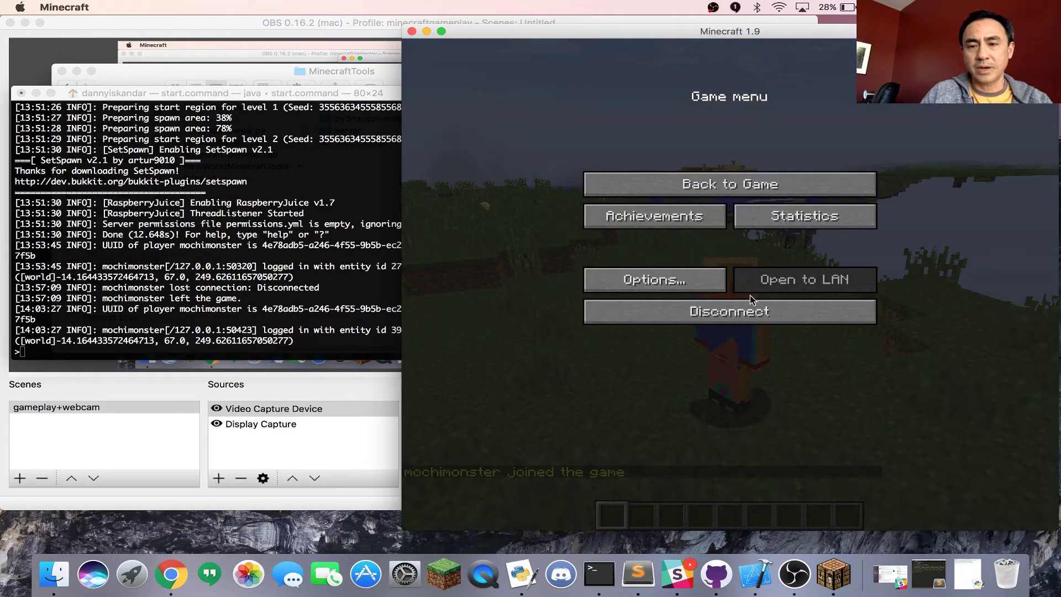
click(660, 188)
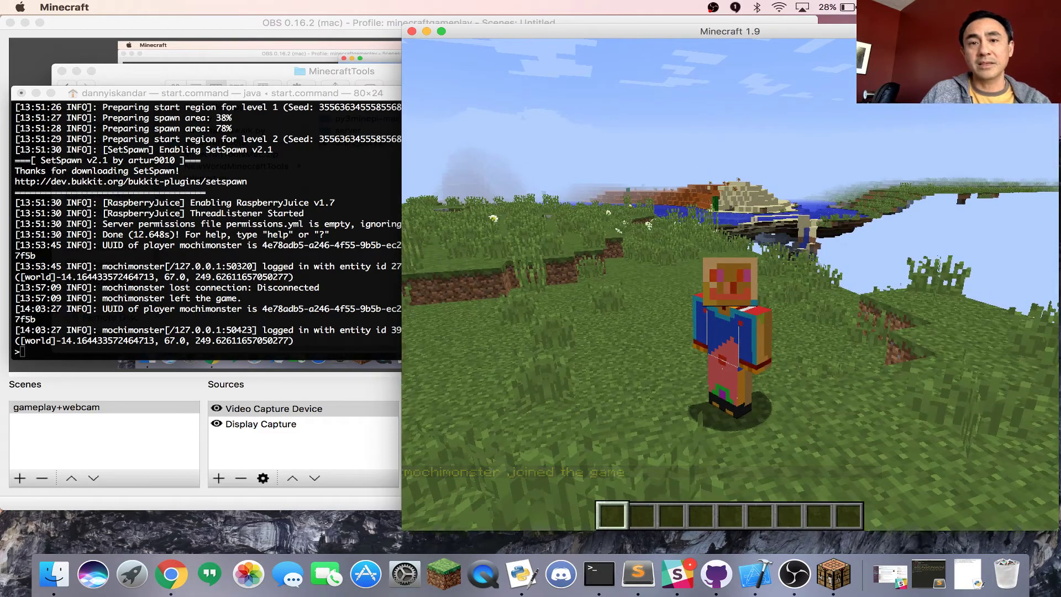